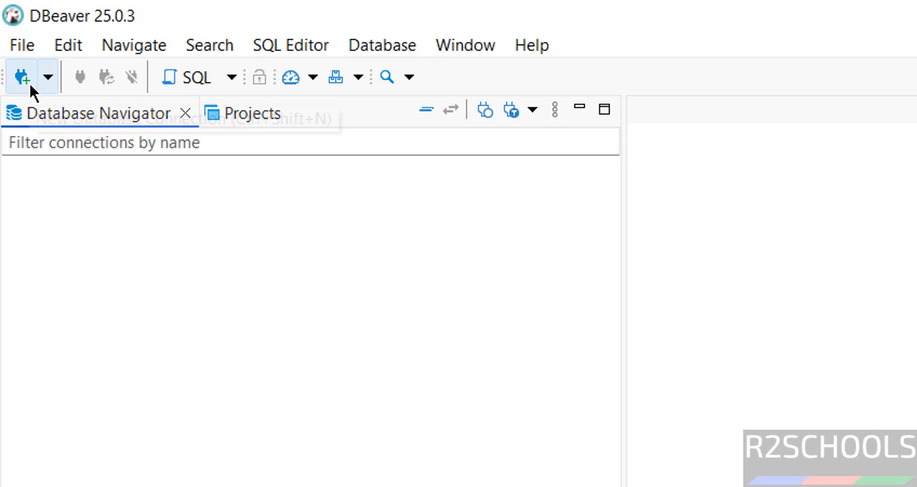
Start a new database connection and choose Snowflake as its database driver.
left_click(388, 39)
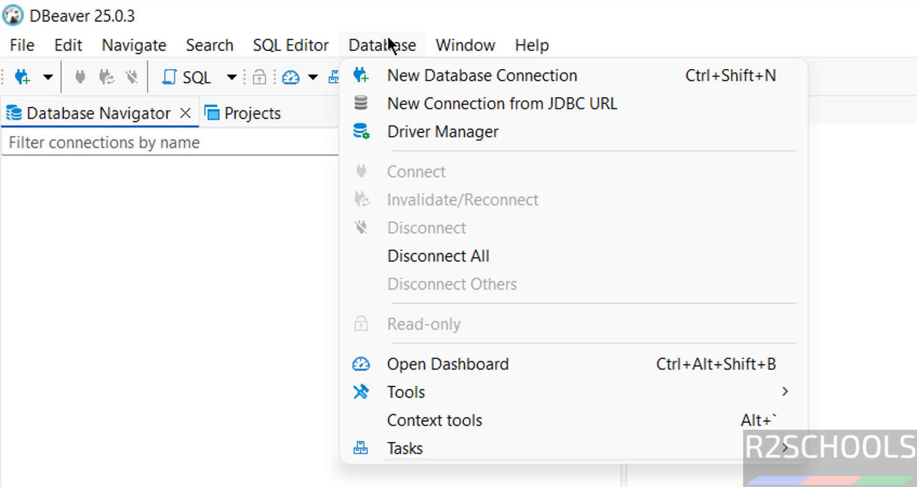
left_click(409, 74)
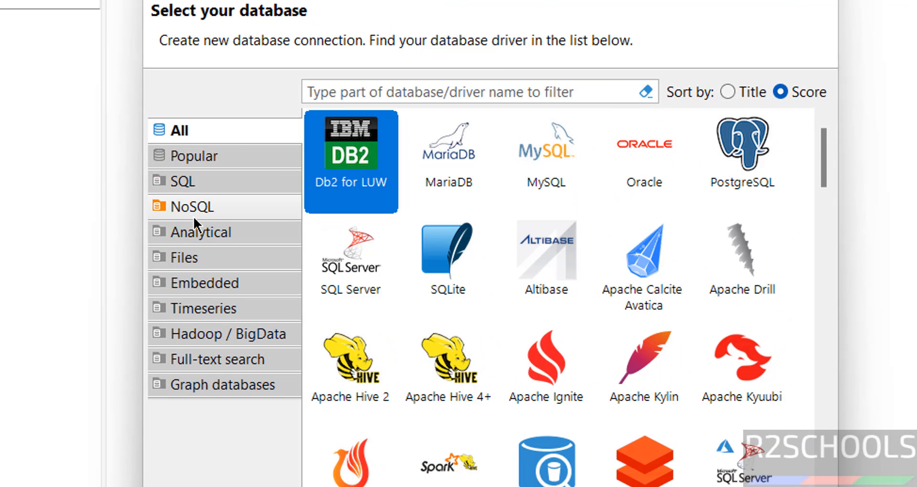
left_click(182, 233)
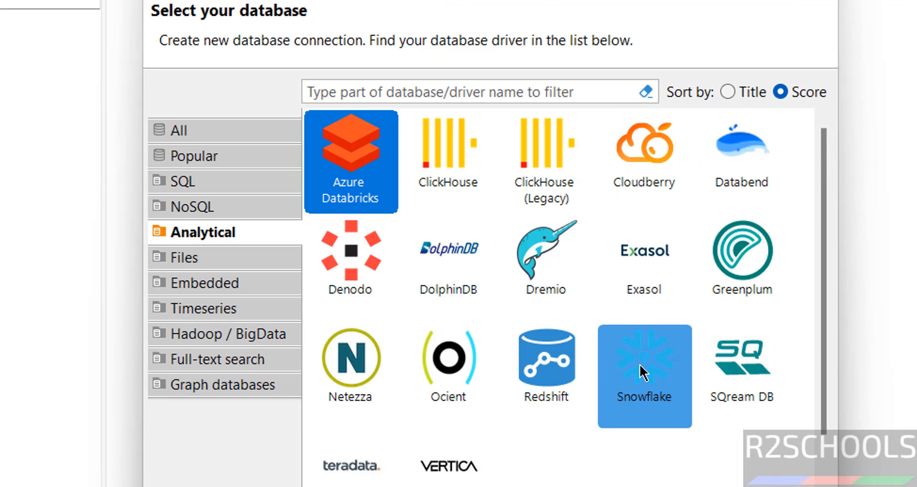
left_click(228, 137)
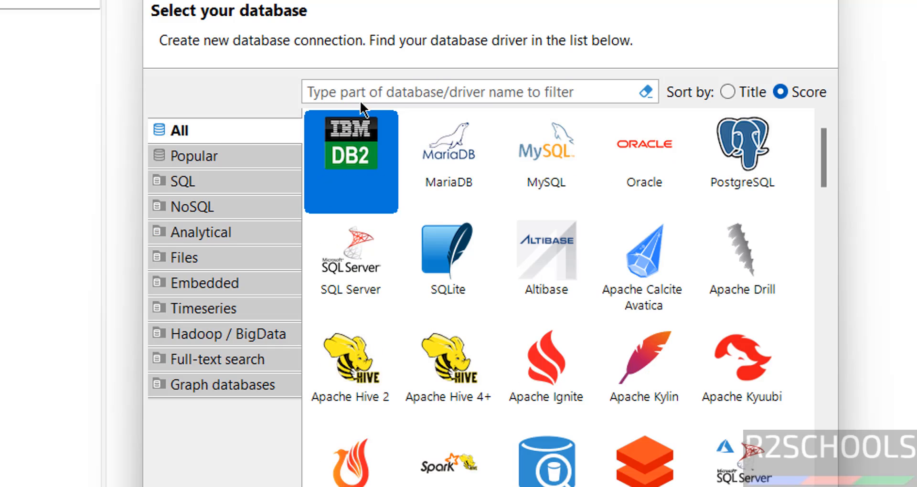
left_click(443, 91)
type("snowfla")
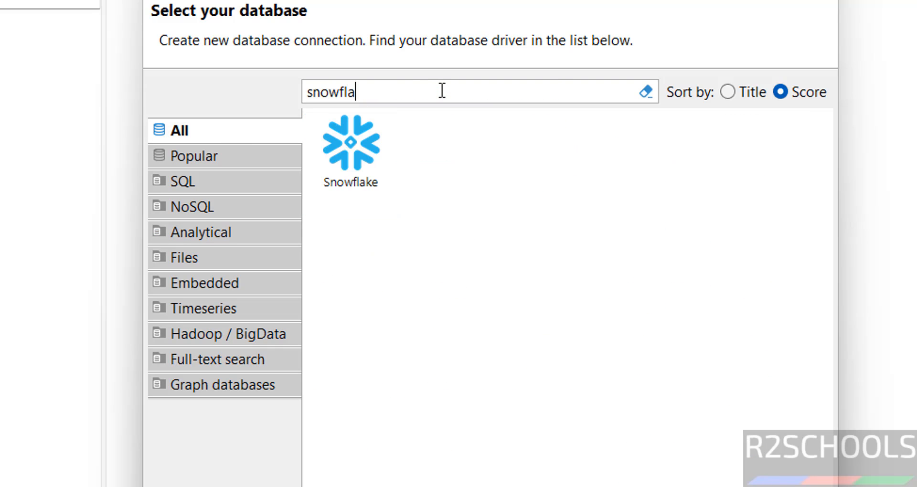
left_click(369, 170)
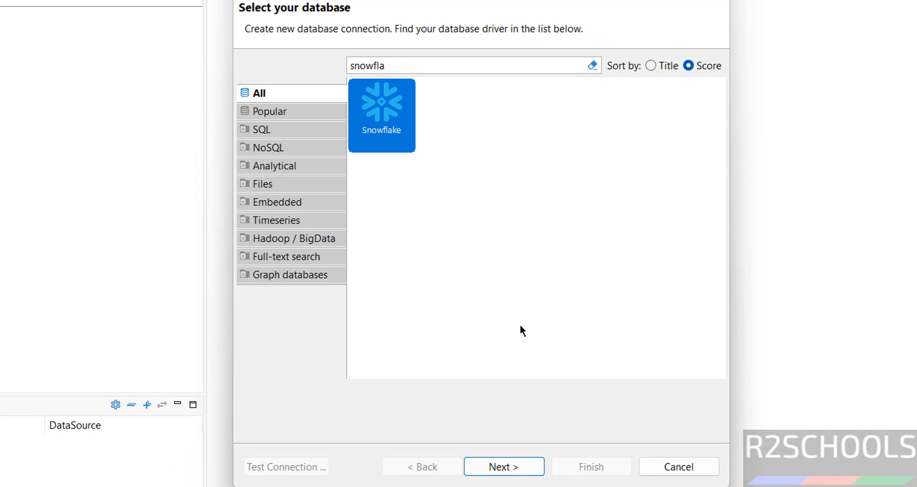
left_click(492, 467)
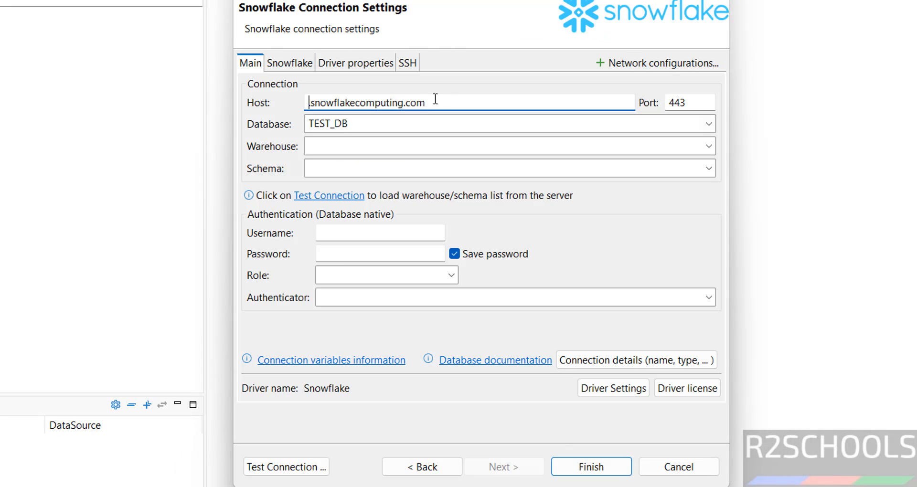
Replace the connection's host with the account/server URL copied from the account details in the Snowflake web app.
left_click_drag(452, 100, 283, 81)
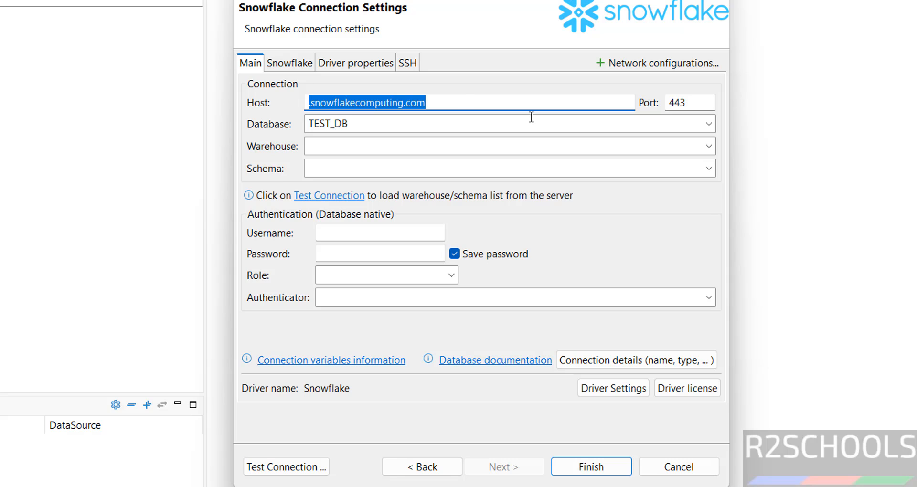
key("BackSpace")
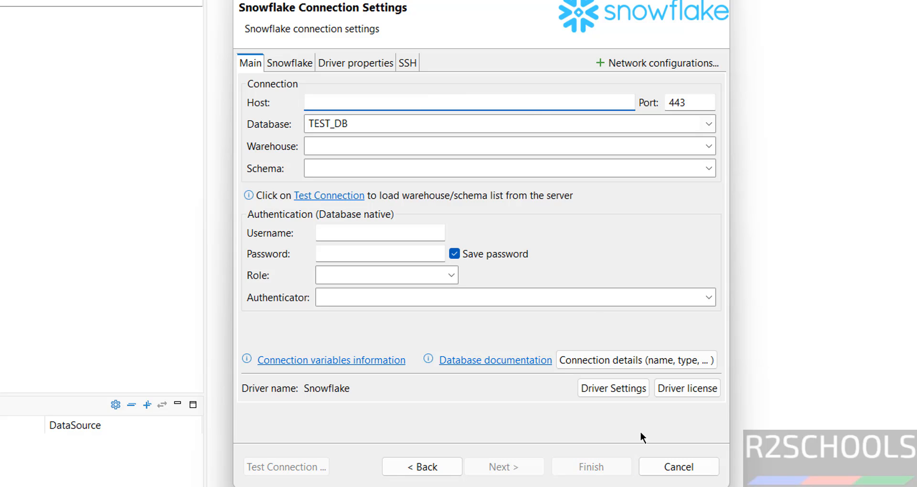
left_click(534, 486)
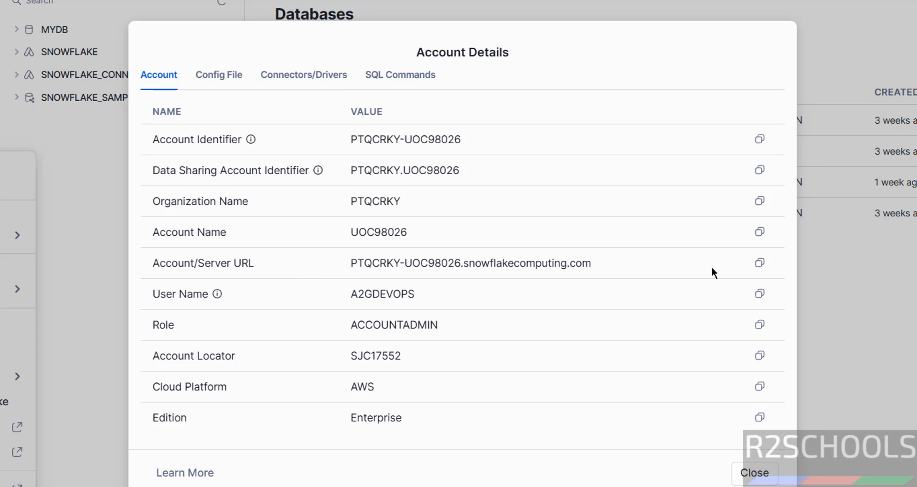
left_click(760, 263)
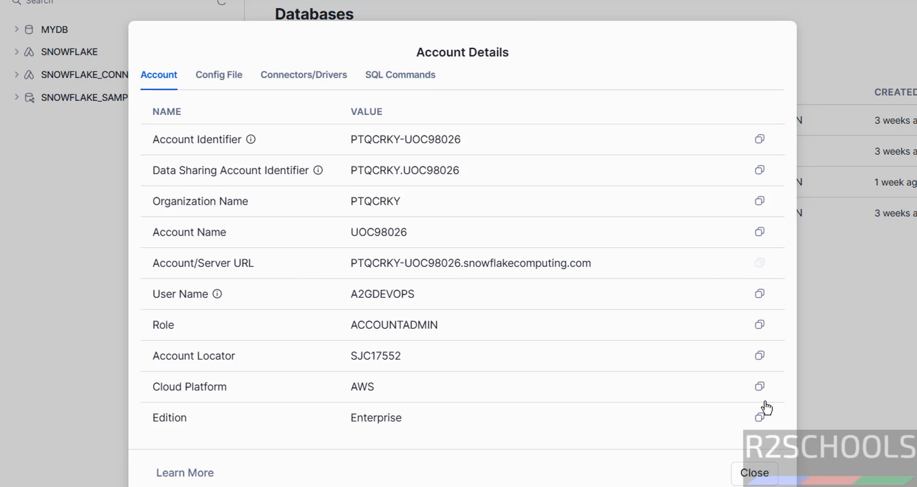
left_click(784, 485)
key("ctrl+v")
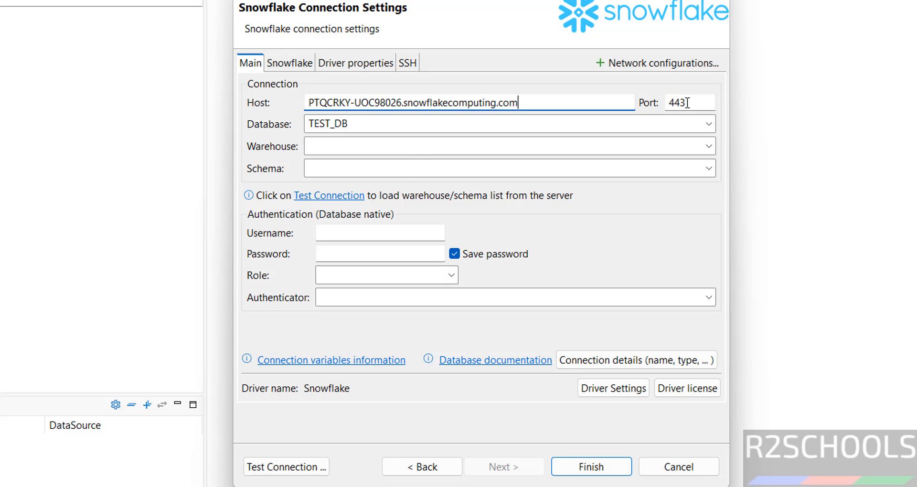
key("alt+Tab")
left_click_drag(414, 288, 349, 290)
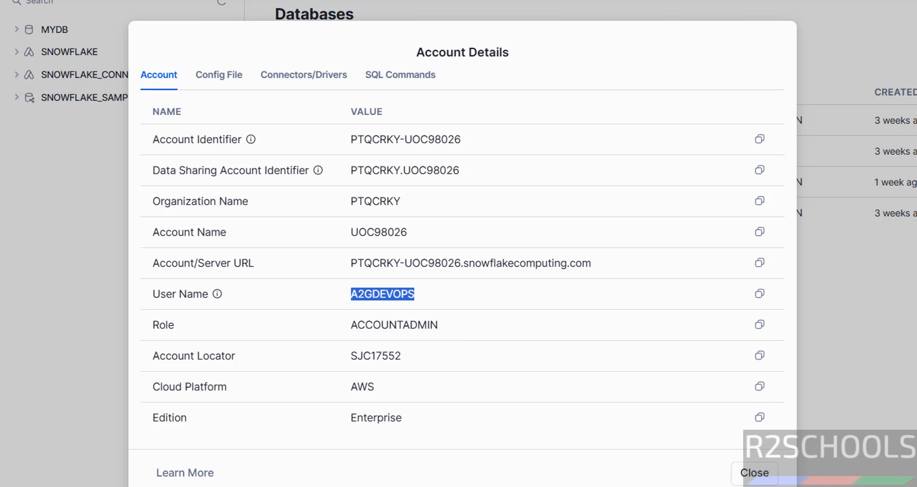
key("alt+Tab")
left_click(348, 229)
key("ctrl+v")
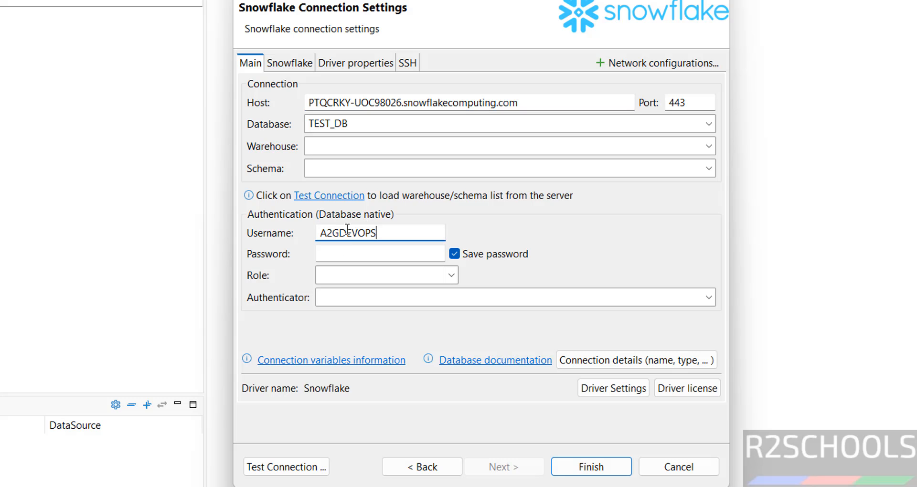
left_click(332, 250)
type("**********")
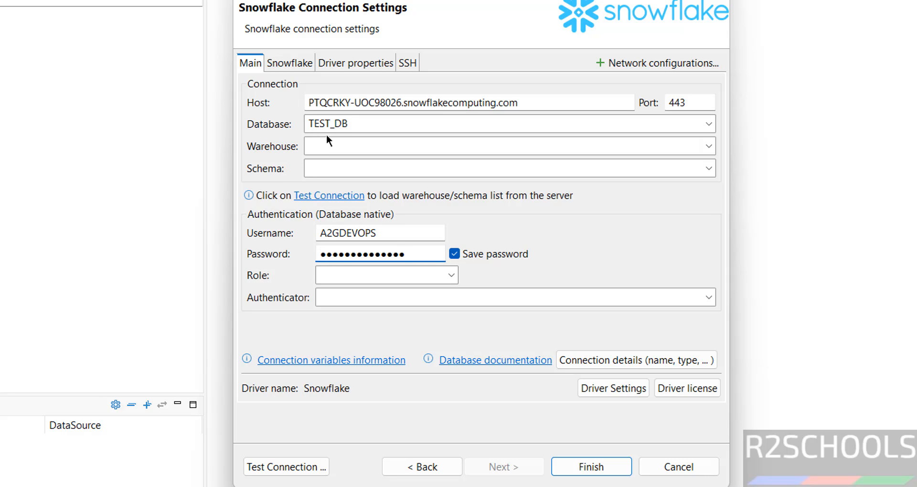
Look up the database and schema names in the Snowflake web app, opening the MYDB database and its SALES schema.
double_click(355, 122)
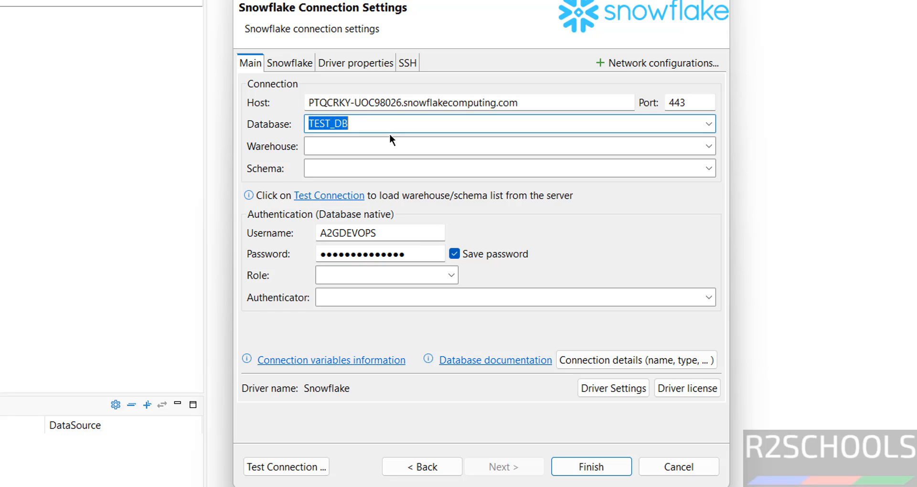
left_click(366, 148)
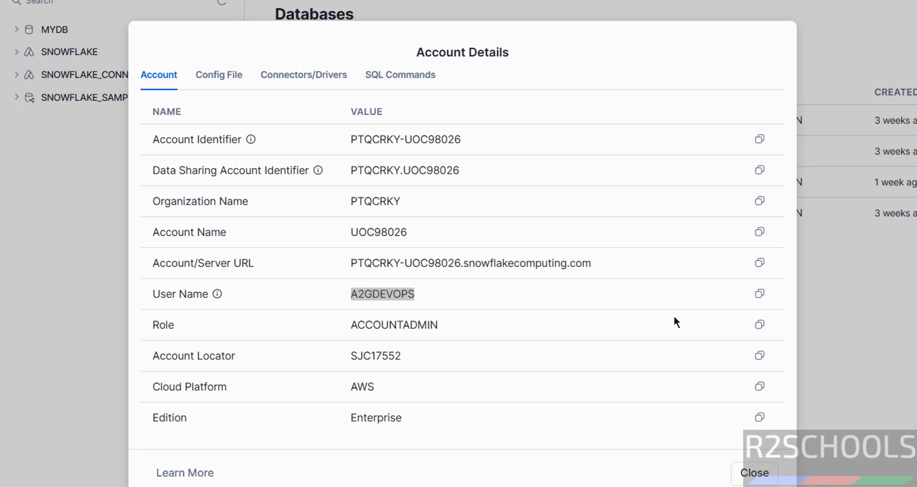
double_click(382, 294)
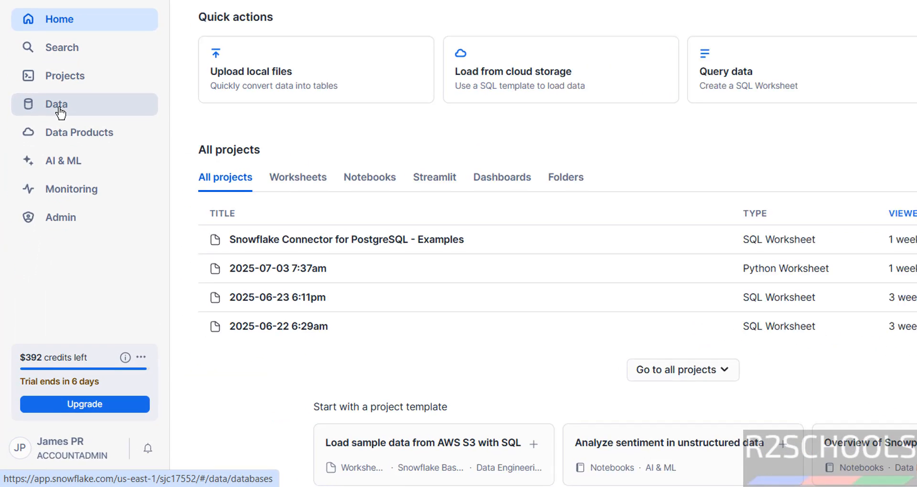
left_click(56, 196)
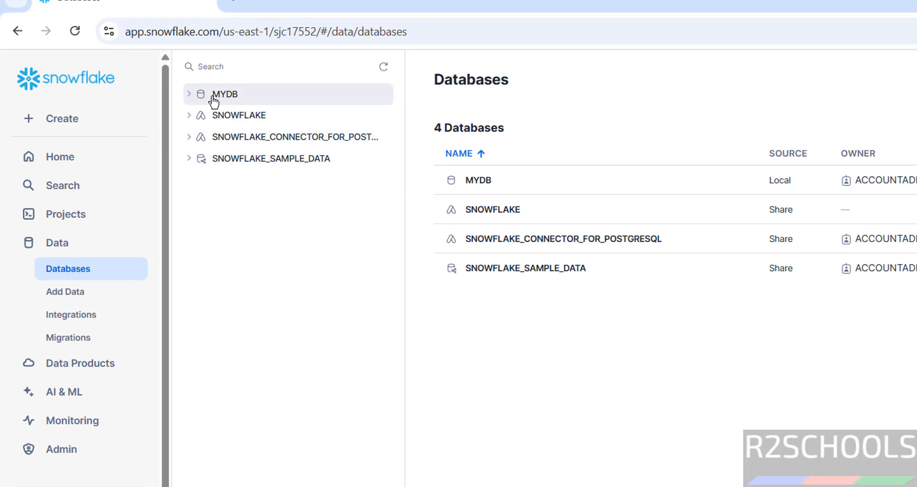
left_click(189, 96)
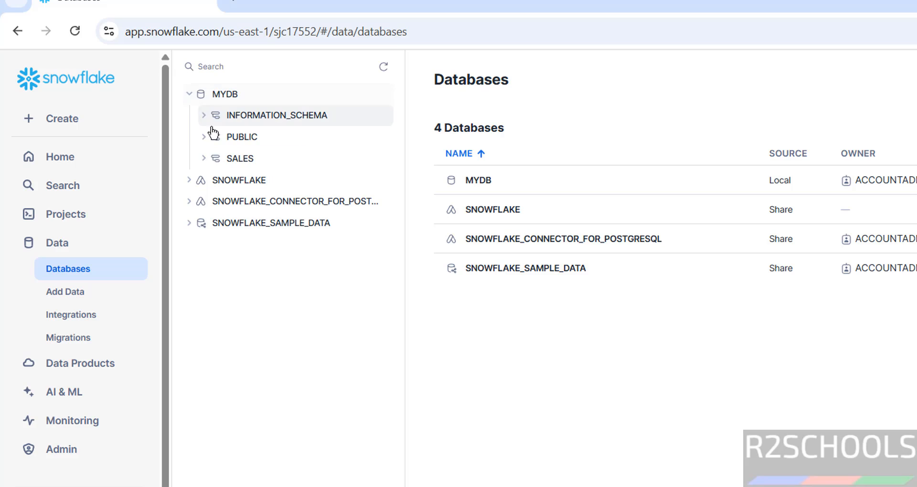
left_click(231, 102)
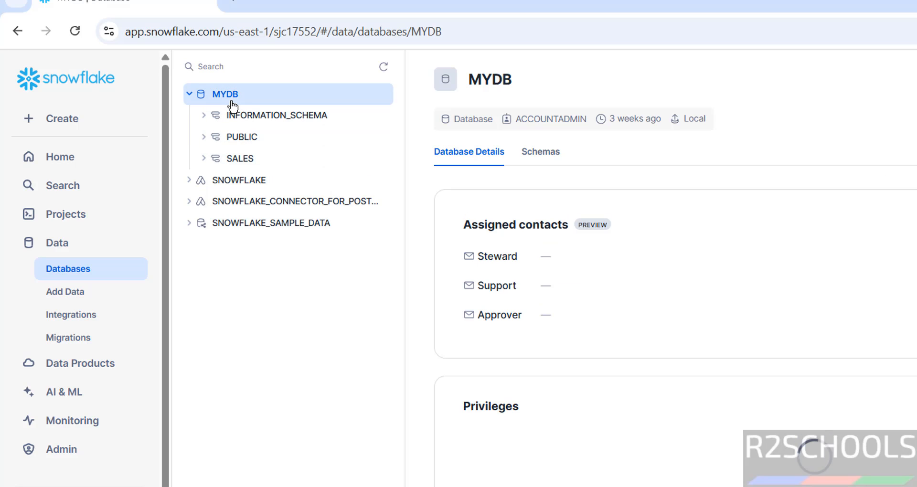
left_click(238, 160)
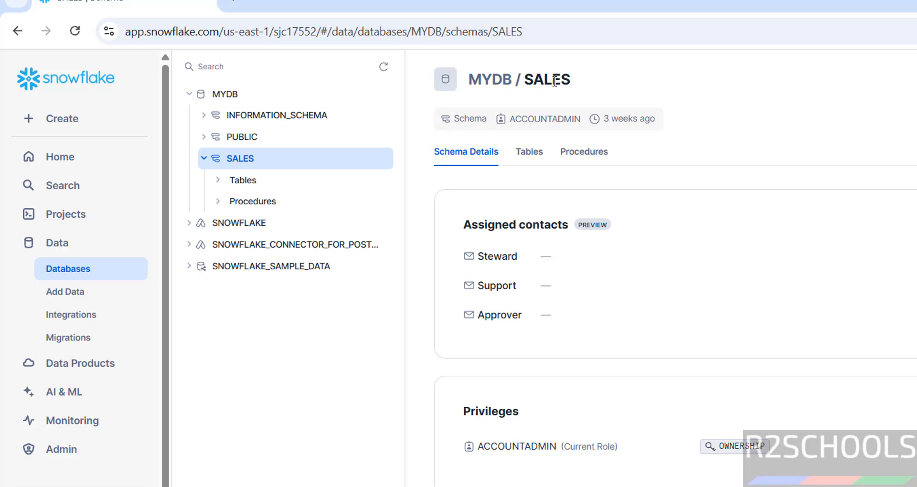
Back in DBeaver, set the connection's database to MYDB and its schema to sales.
key("alt+Tab")
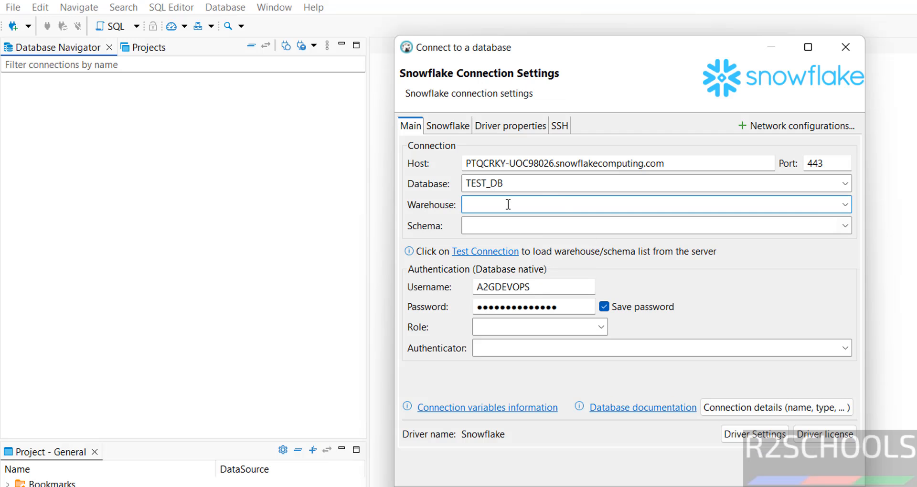
double_click(513, 181)
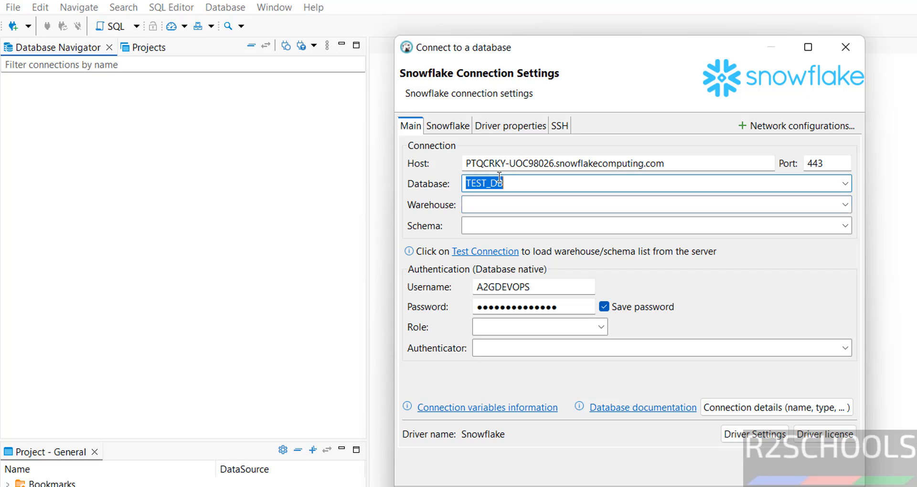
type("MYDB")
key("Tab")
left_click(474, 224)
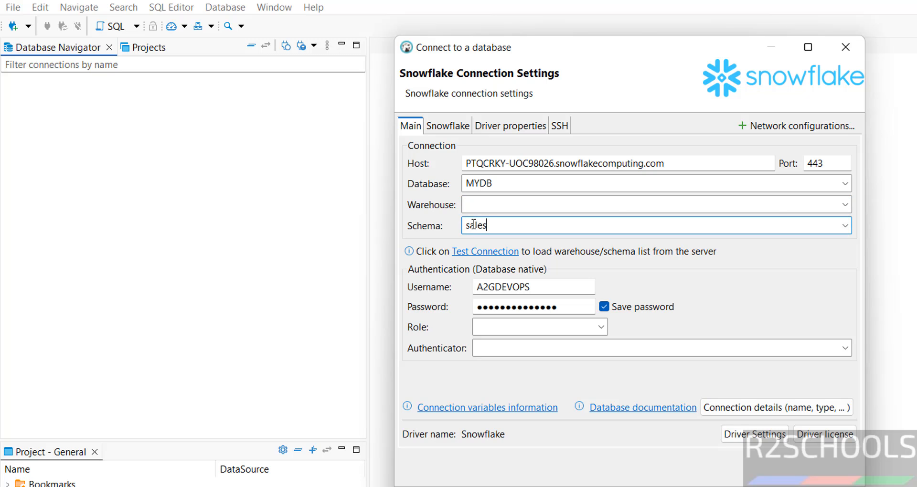
Look up the warehouses in the Snowflake web app and set the connection's warehouse to compute_wh in DBeaver.
key("alt+Tab")
left_click(62, 244)
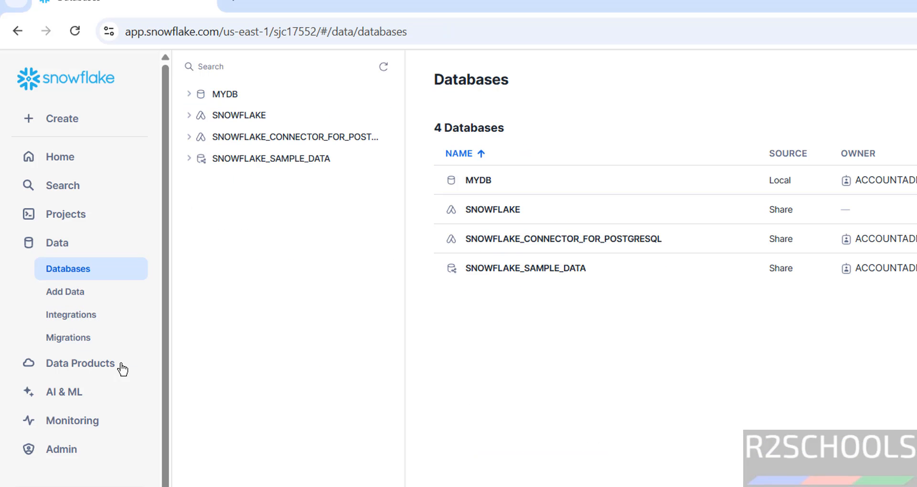
left_click(76, 449)
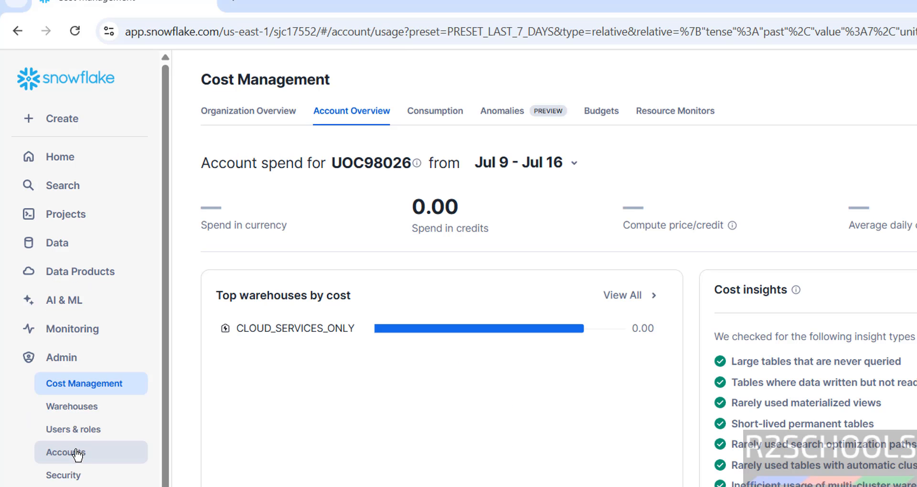
left_click(91, 413)
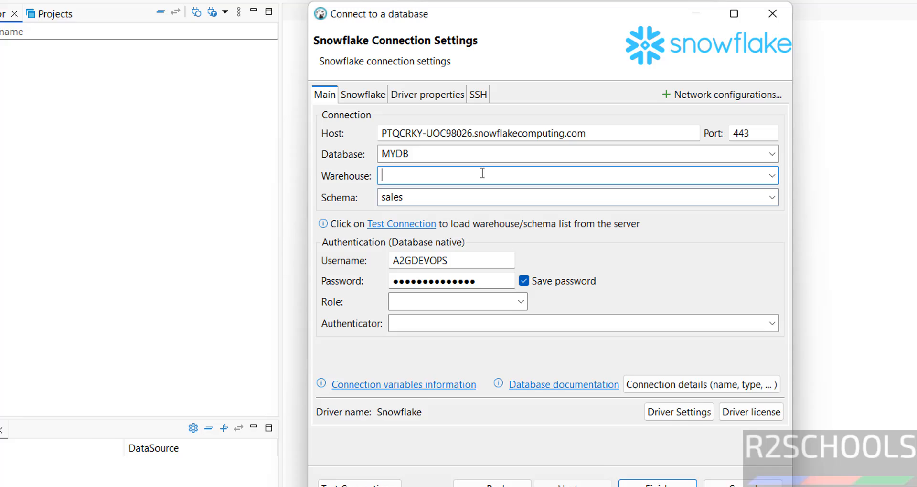
type("com")
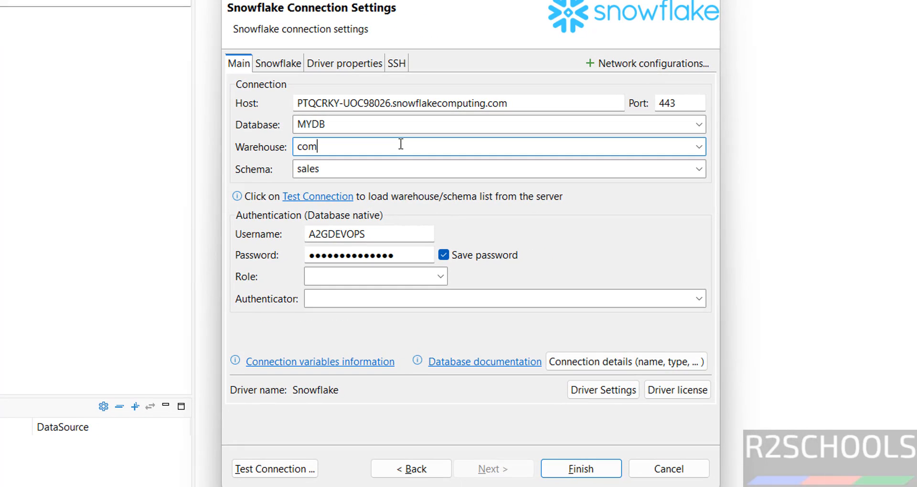
type("pute_wh")
Test the connection, downloading the required Snowflake JDBC driver files, and review the test details.
left_click(274, 466)
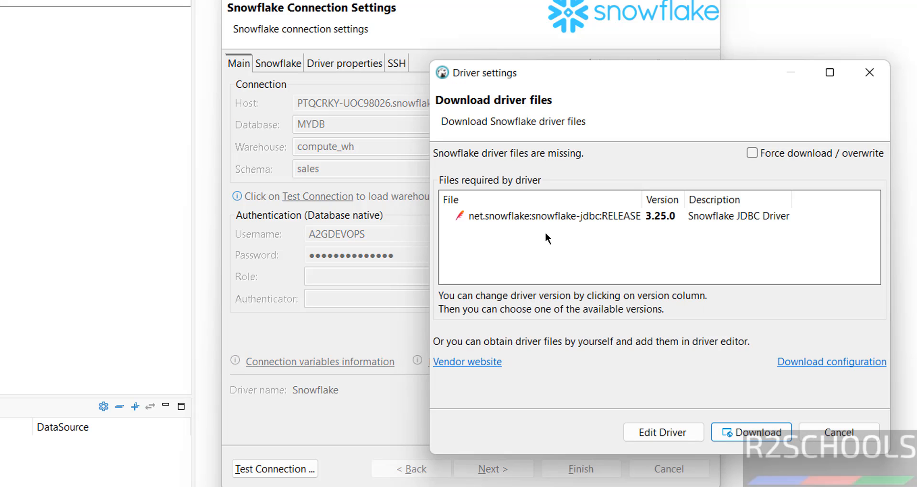
left_click(500, 216)
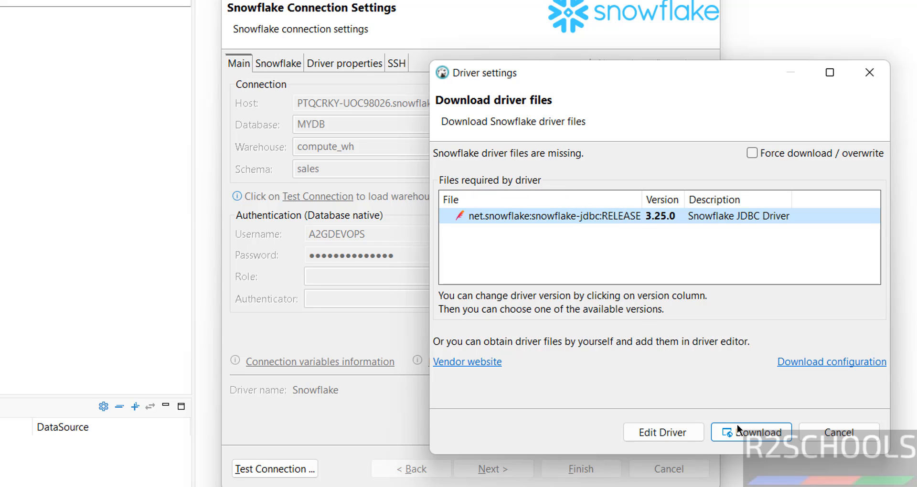
left_click(759, 433)
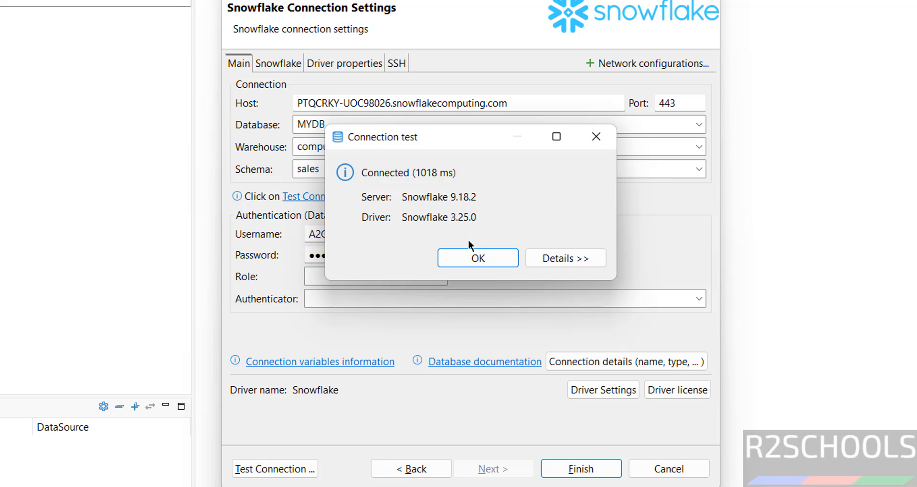
left_click(544, 254)
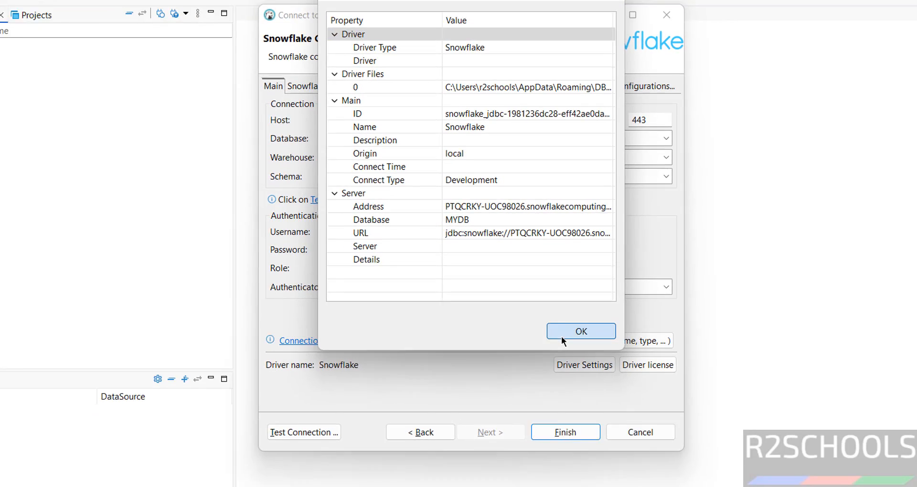
left_click(577, 354)
Finish creating the Snowflake connection and expand it in the navigator to list its databases.
left_click(542, 402)
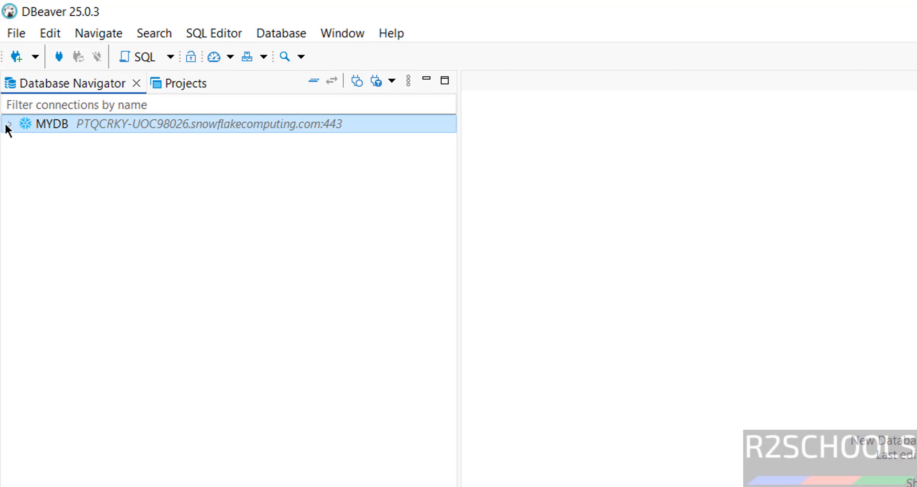
left_click(10, 124)
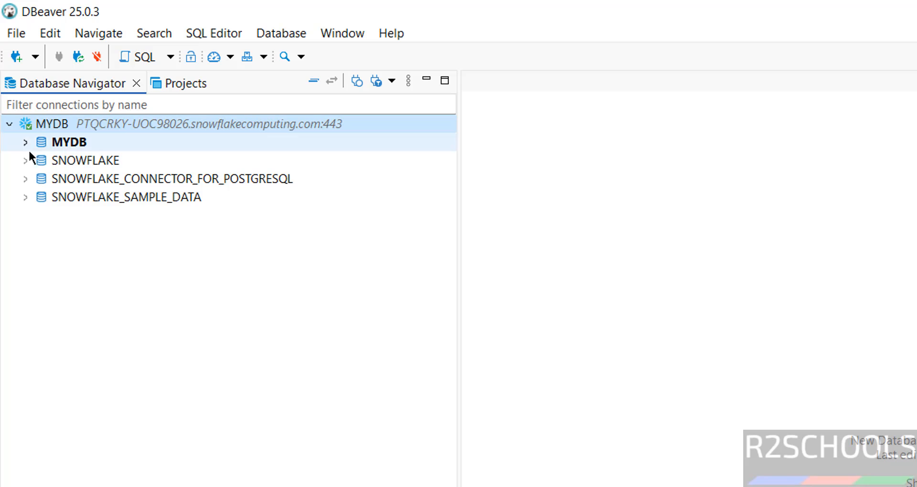
Expand the SNOWFLAKE database in the navigator to view its schemas and collapse it again.
left_click(24, 159)
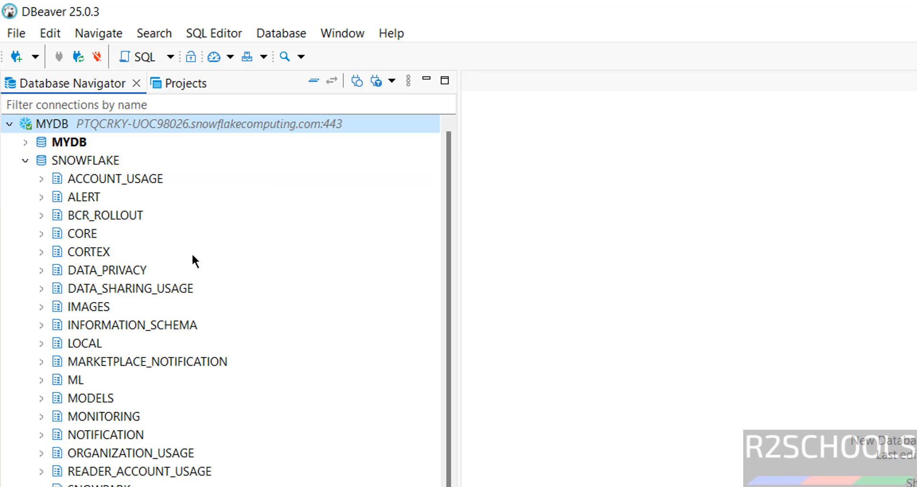
left_click(33, 157)
Switch to the Snowflake web app and list the tables in the SALES schema of the MYDB database.
key("alt+Tab")
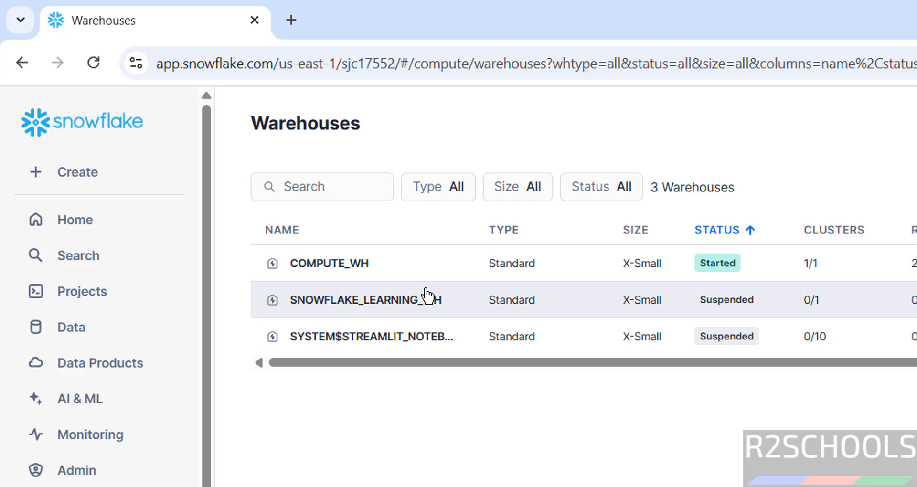
left_click(70, 338)
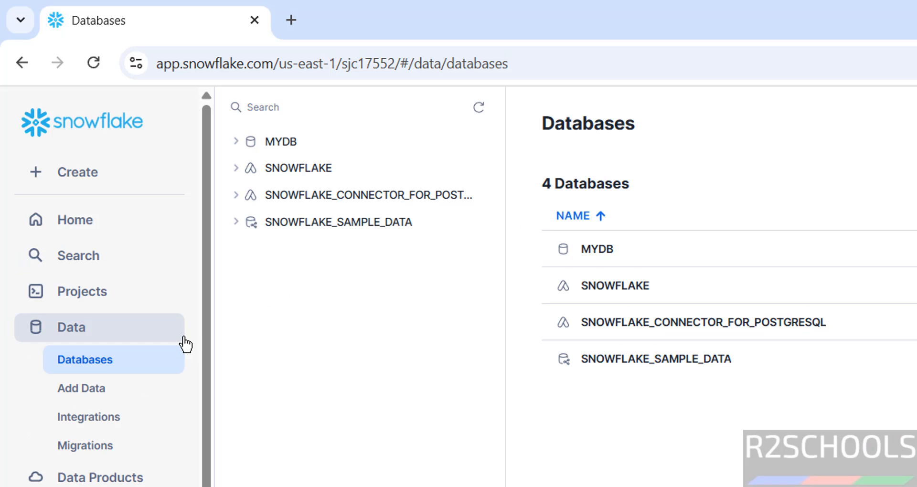
left_click(236, 152)
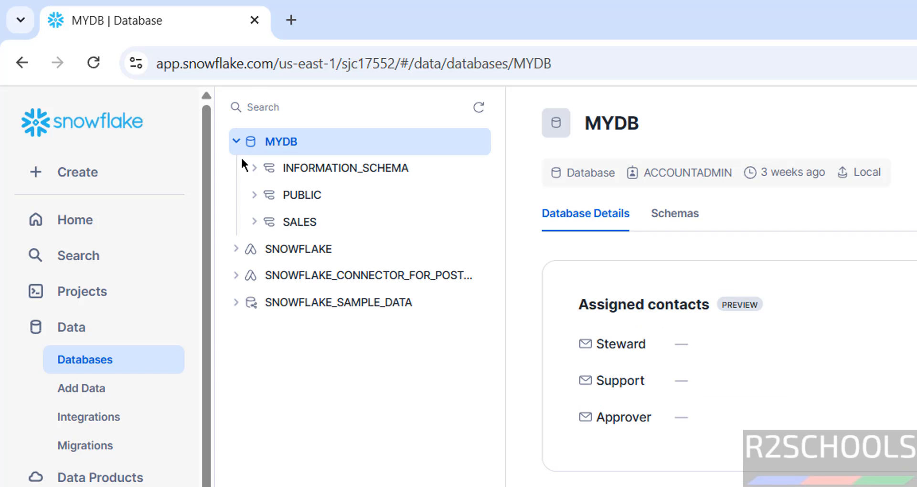
left_click(258, 225)
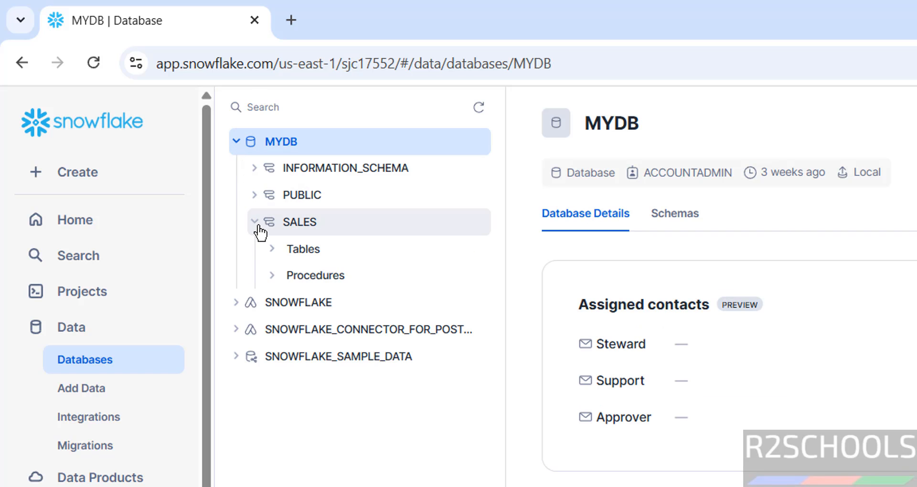
left_click(272, 252)
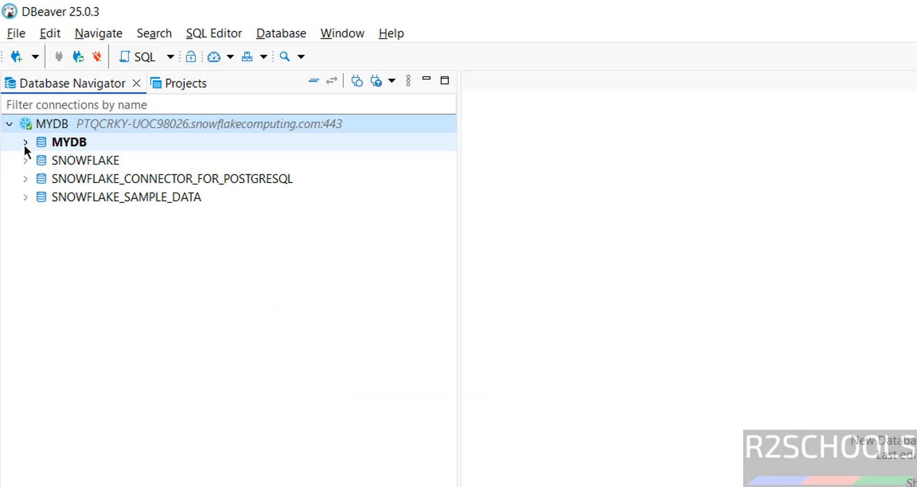
Back in DBeaver, expand the MYDB database and its SALES schema to list the same tables for comparison.
left_click(25, 143)
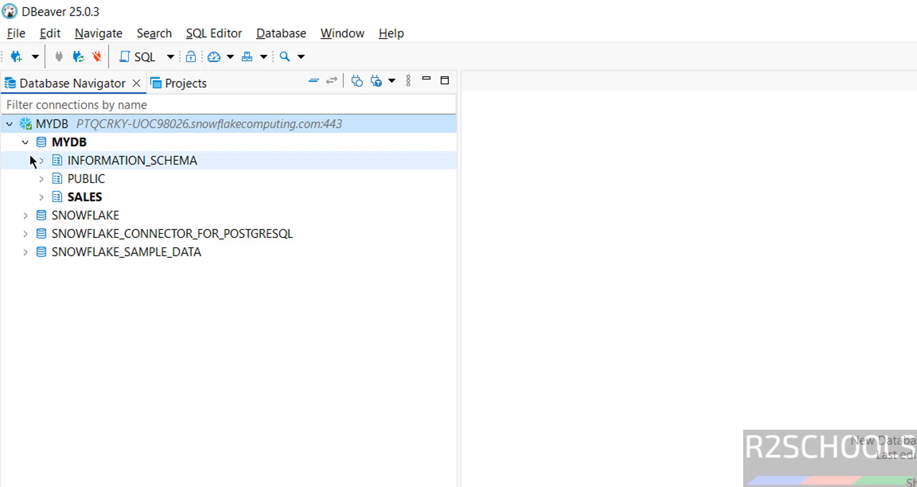
left_click(42, 196)
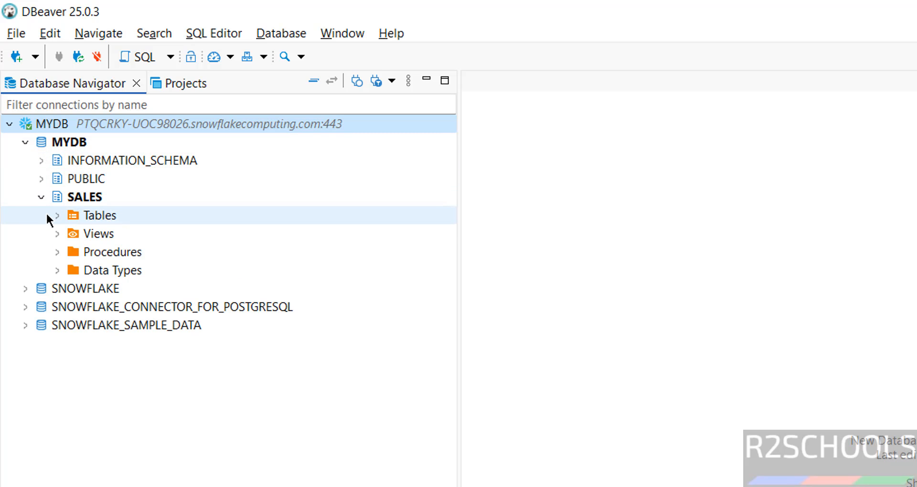
left_click(56, 215)
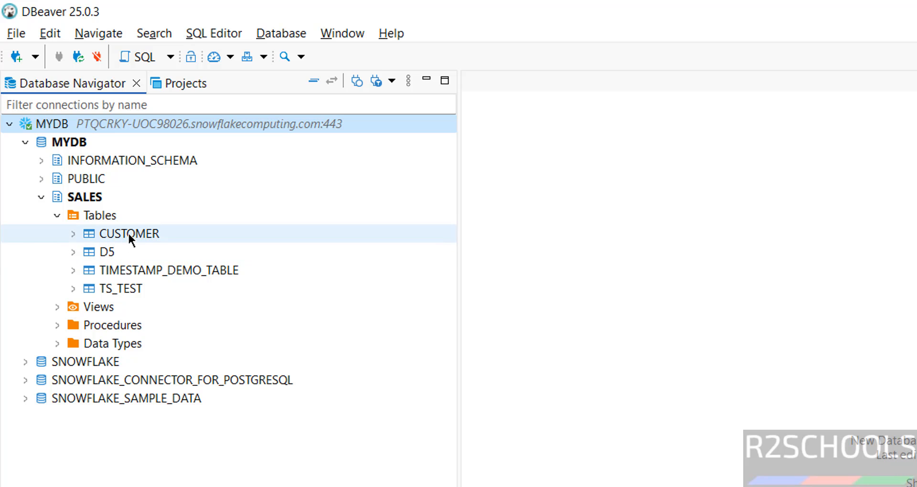
Open an SQL console for the SALES schema.
left_click(87, 202)
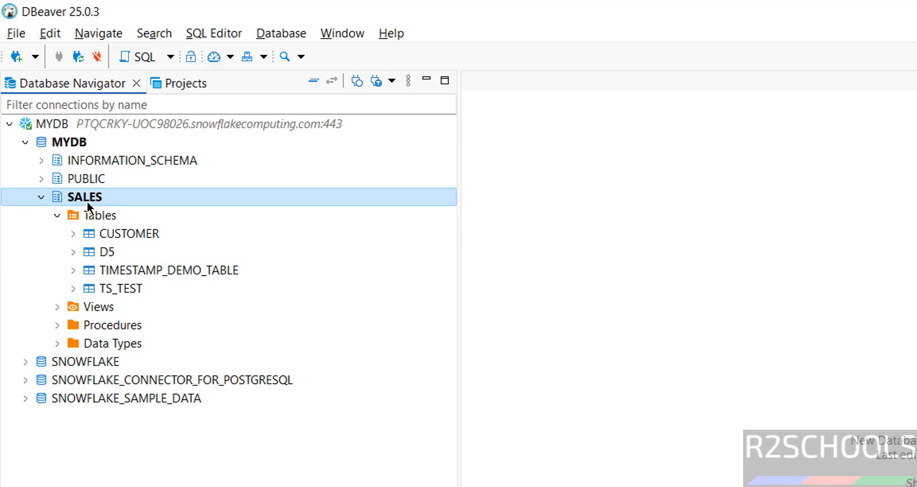
right_click(88, 202)
mouse_move(164, 217)
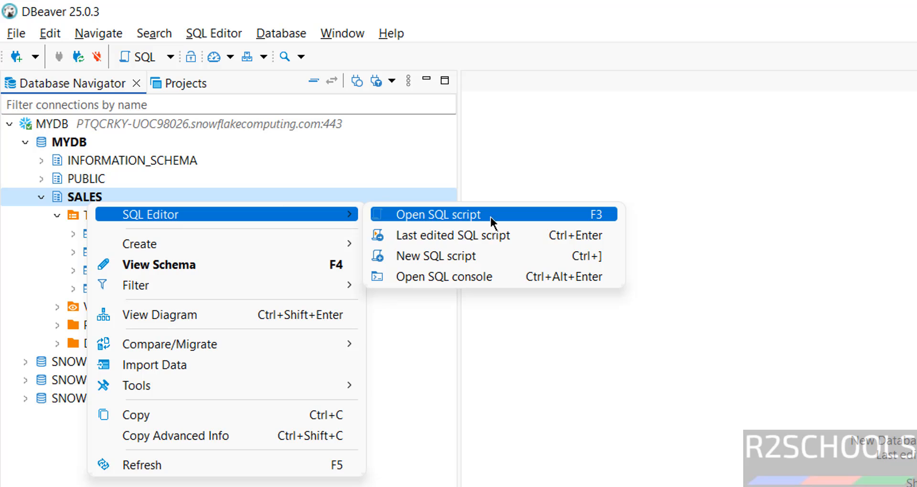
left_click(477, 276)
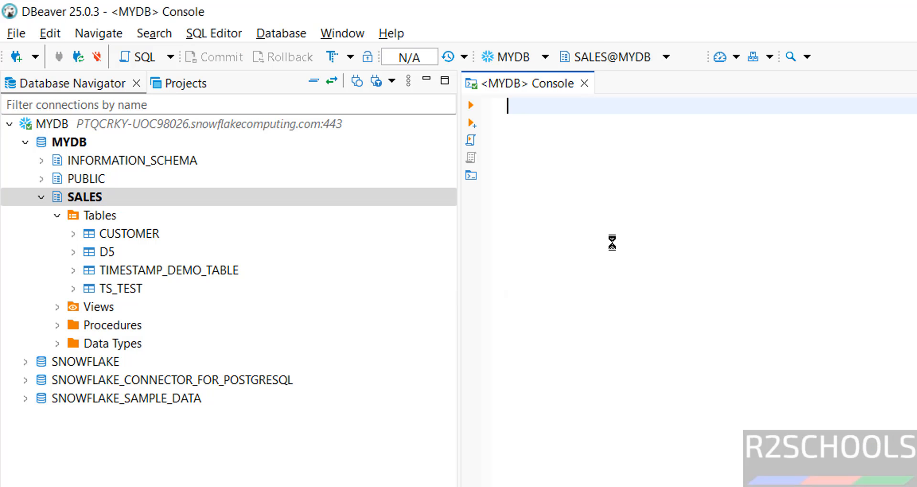
Write the query SELECT * FROM customer; in the console and execute it.
type("select 8 f")
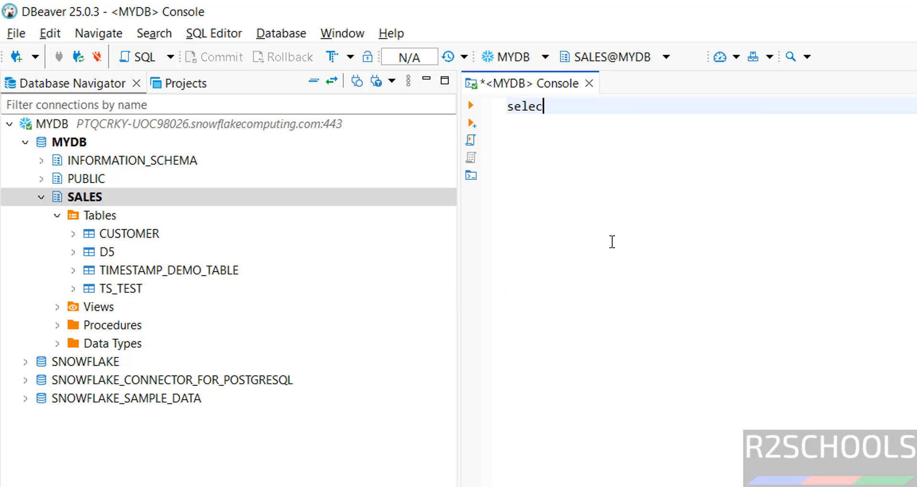
key("BackSpace")
key("BackSpace")
key("BackSpace")
type("* from customer")
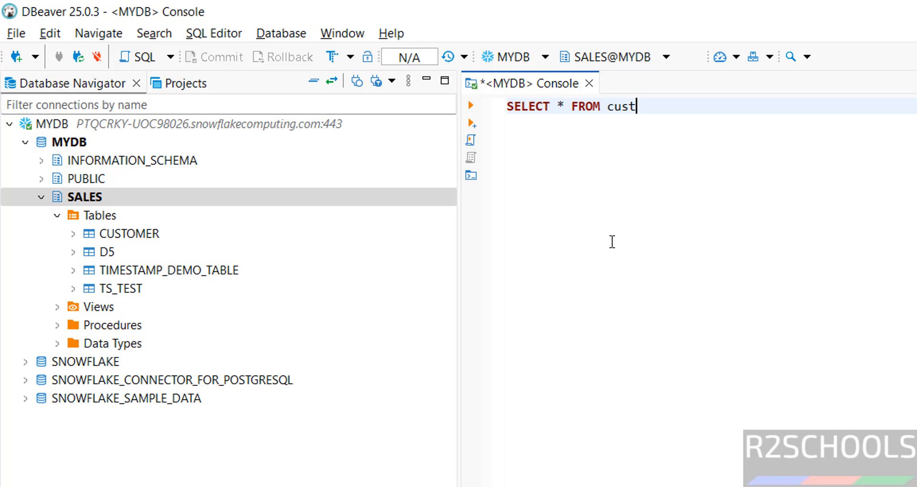
type(";")
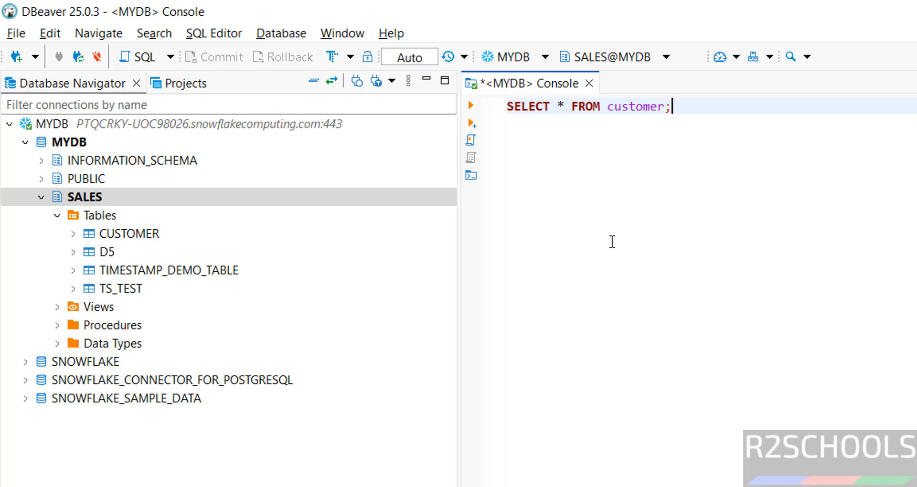
key("ctrl+a")
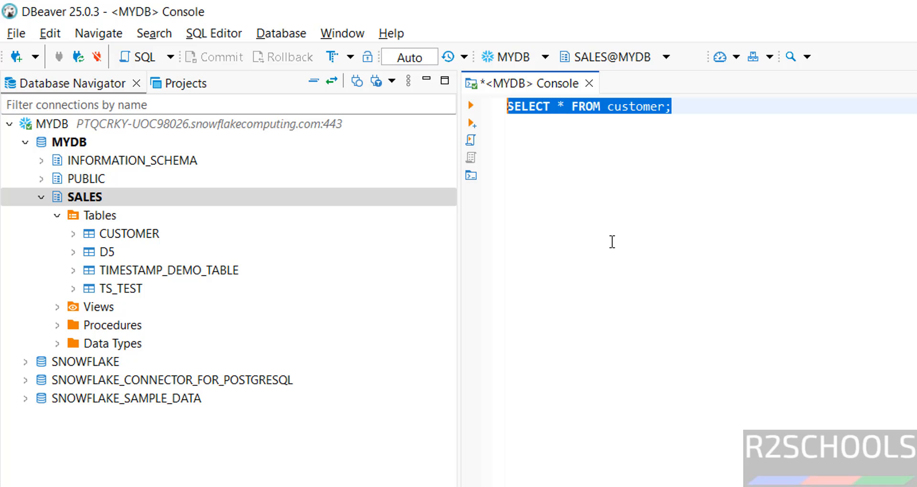
left_click(471, 105)
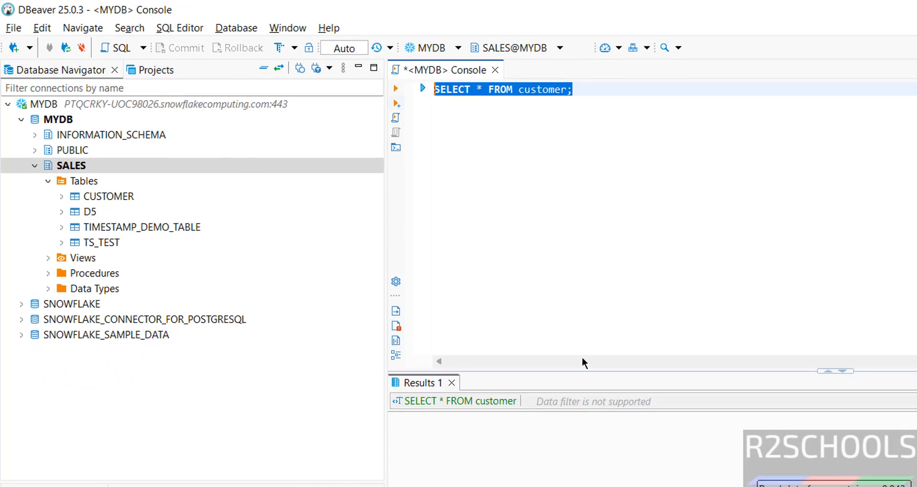